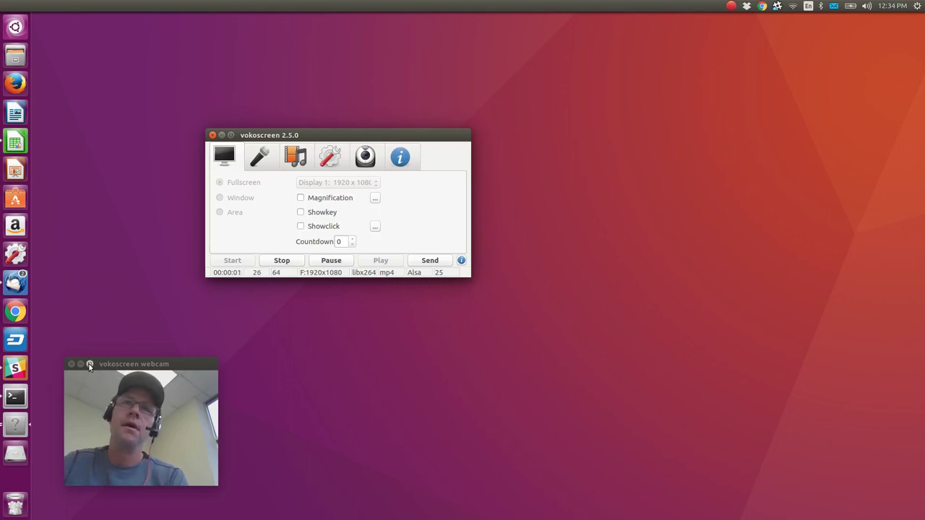
Step: Maximize the vokoscreen webcam preview, then restore it to a small window
left_click(90, 365)
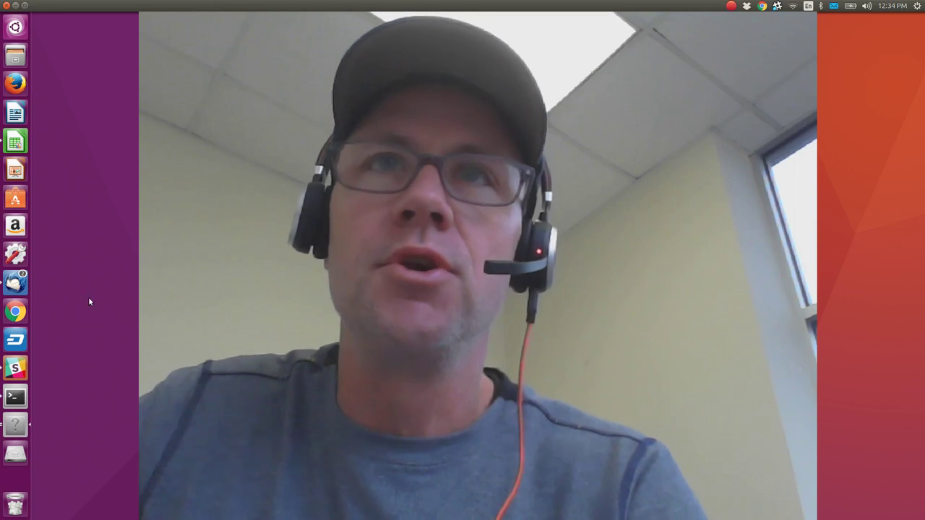
left_click(25, 5)
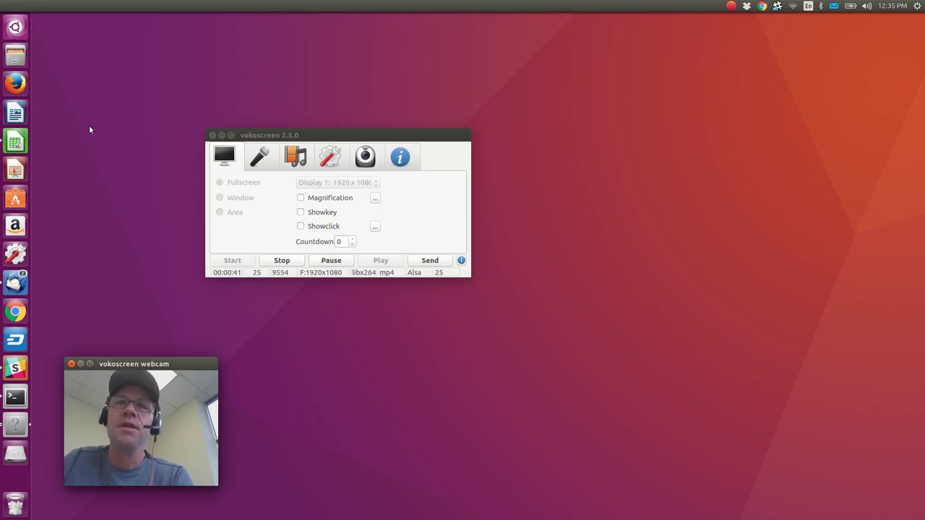
Step: Launch Chrome and start the Ledger Wallet Bitcoin app from the Apps page
left_click(16, 312)
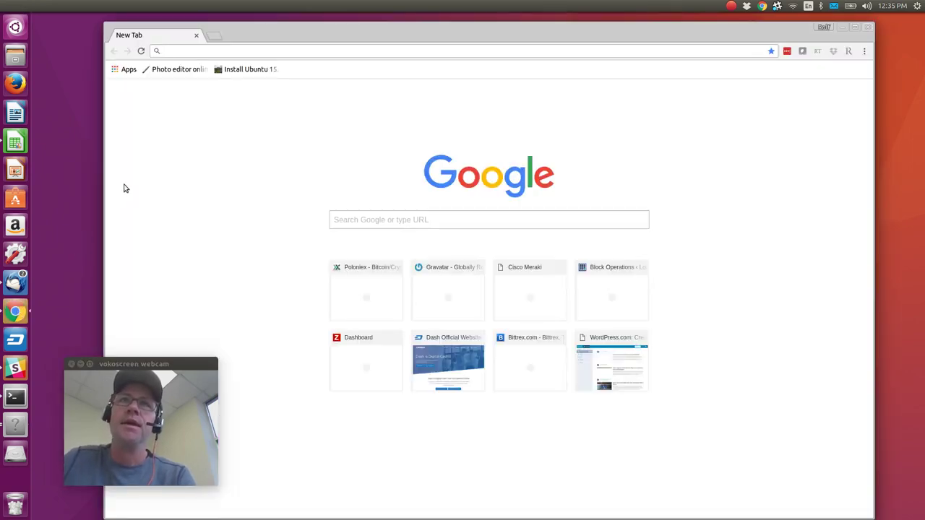
left_click(123, 71)
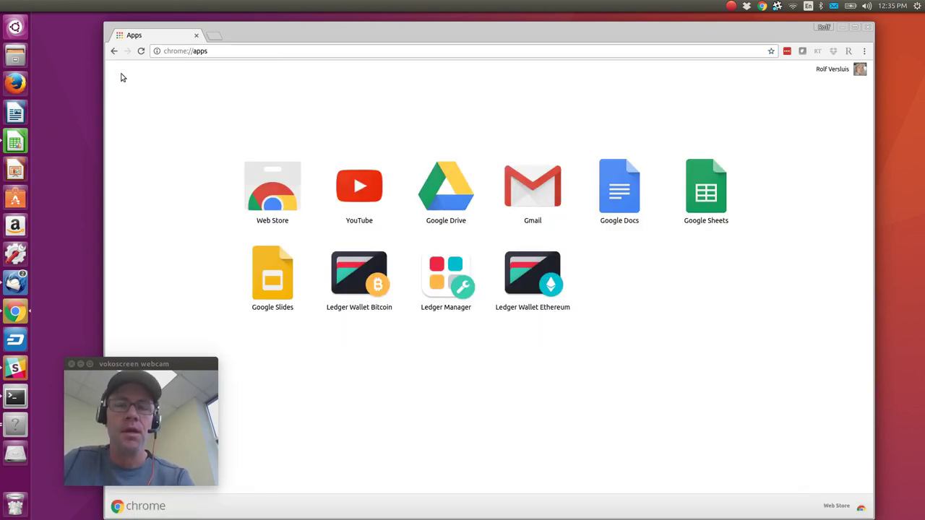
left_click(370, 267)
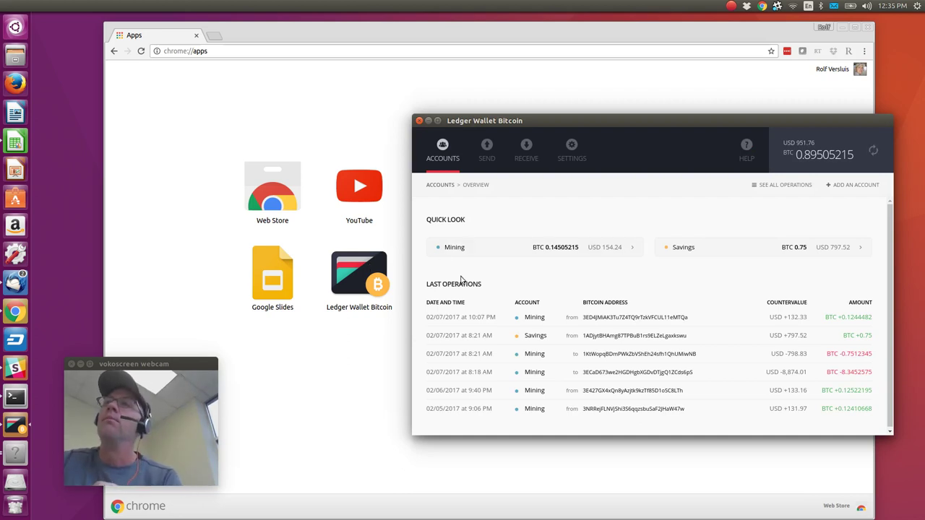
Step: Reposition the wallet window, maximize and restore it, then view the Mining account (0.14505215 BTC)
left_click_drag(570, 119, 387, 77)
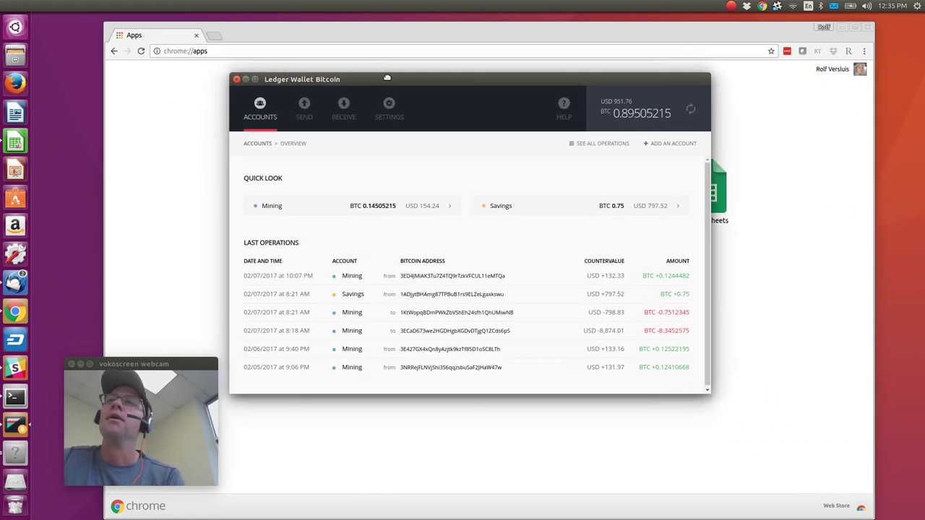
left_click(254, 80)
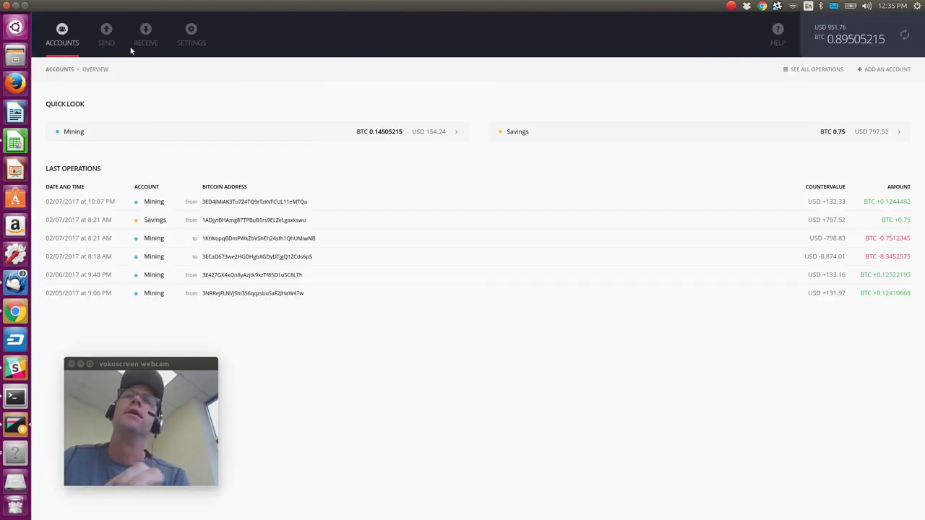
left_click(25, 6)
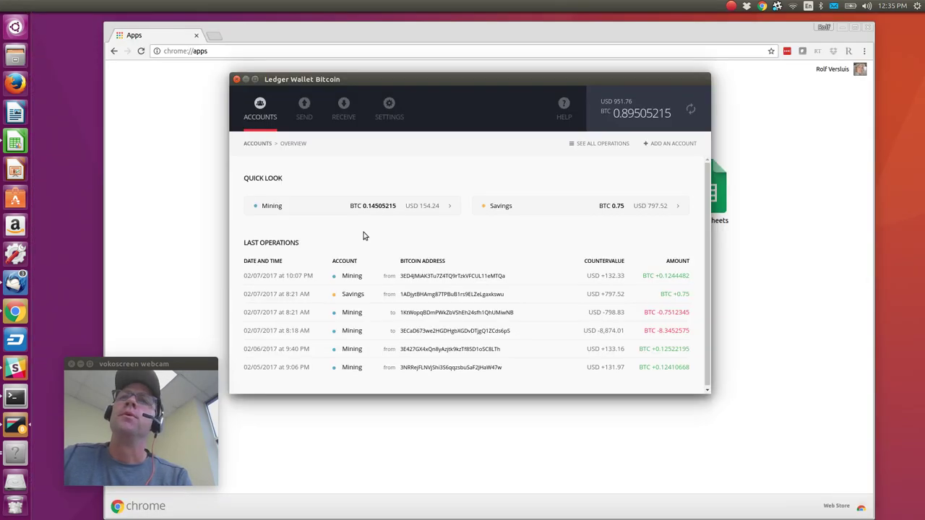
left_click(293, 212)
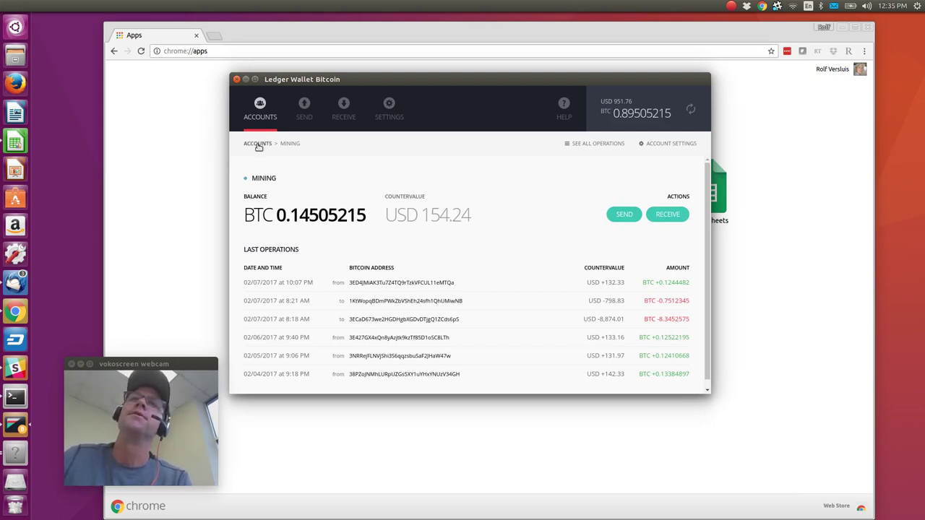
Step: Return to the accounts overview listing Mining and Savings (BTC 0.75)
left_click(257, 146)
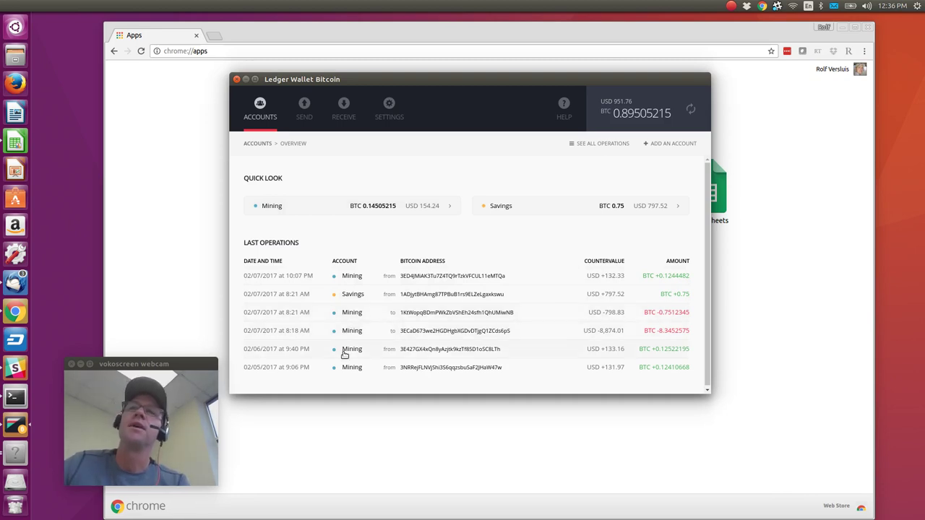
scroll(345, 354, "down", 1)
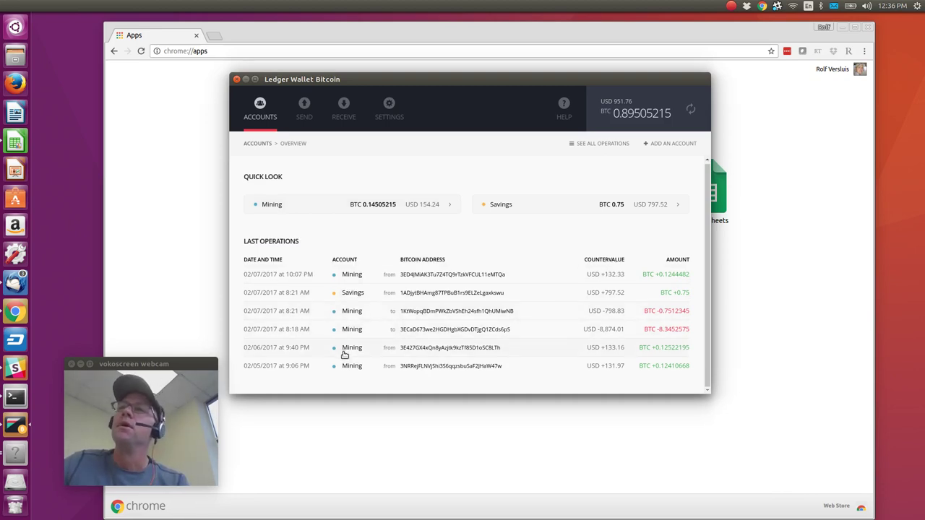
left_click(306, 210)
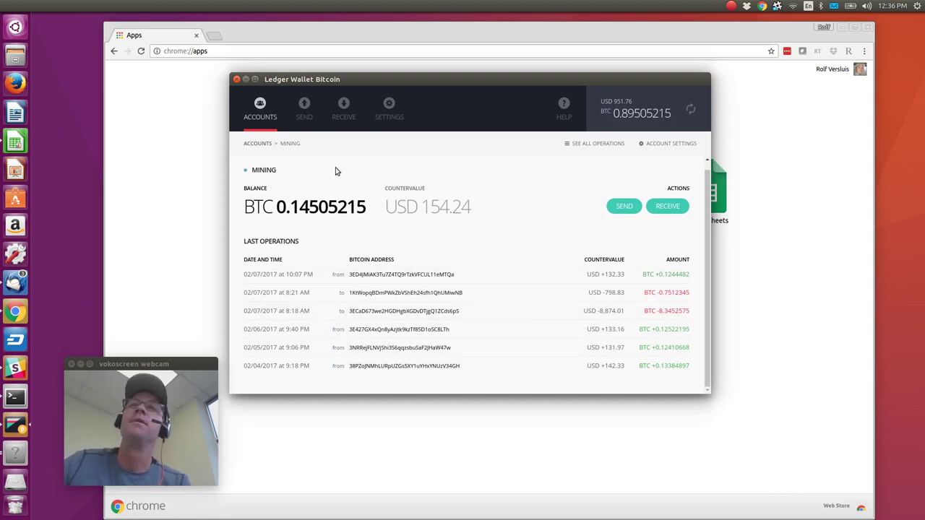
left_click(257, 144)
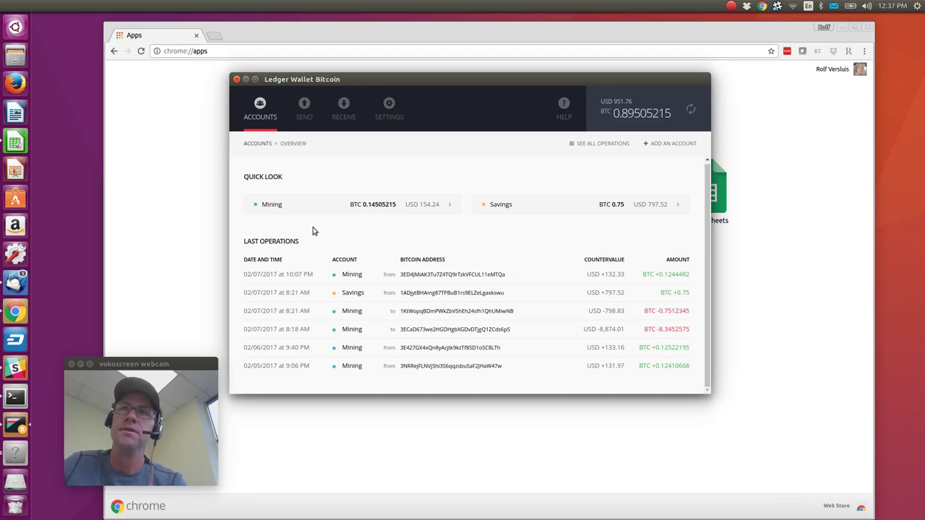
Step: Add a Turquoise account named 'Spending', starting at a BTC 0 balance
left_click(670, 144)
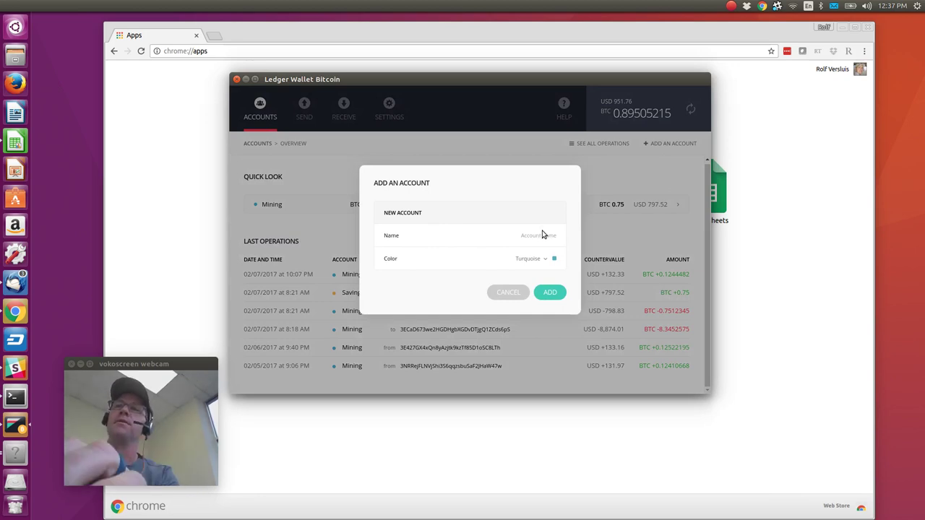
type("Spending")
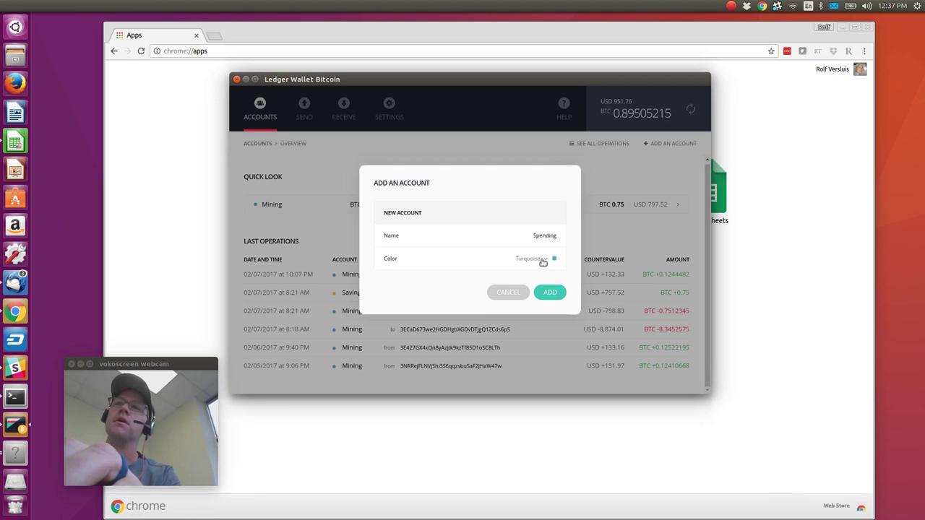
left_click(546, 262)
left_click(550, 263)
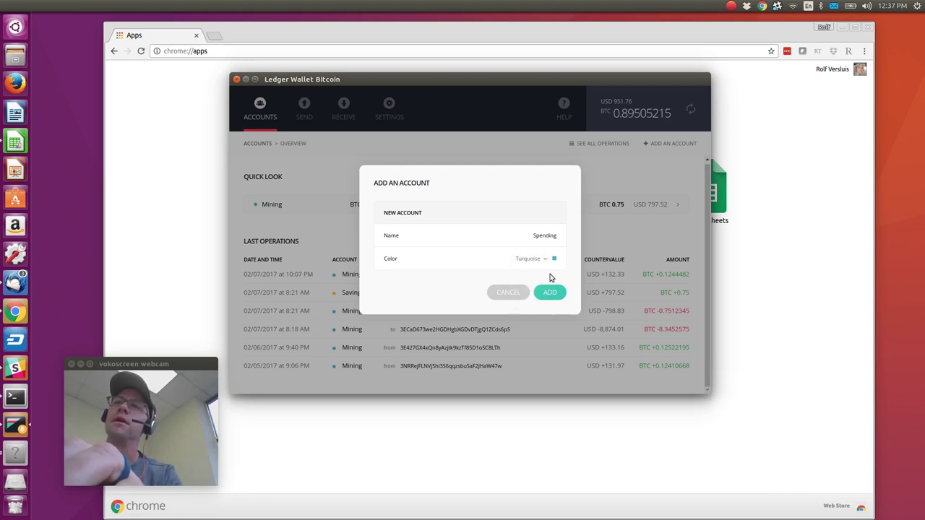
left_click(551, 292)
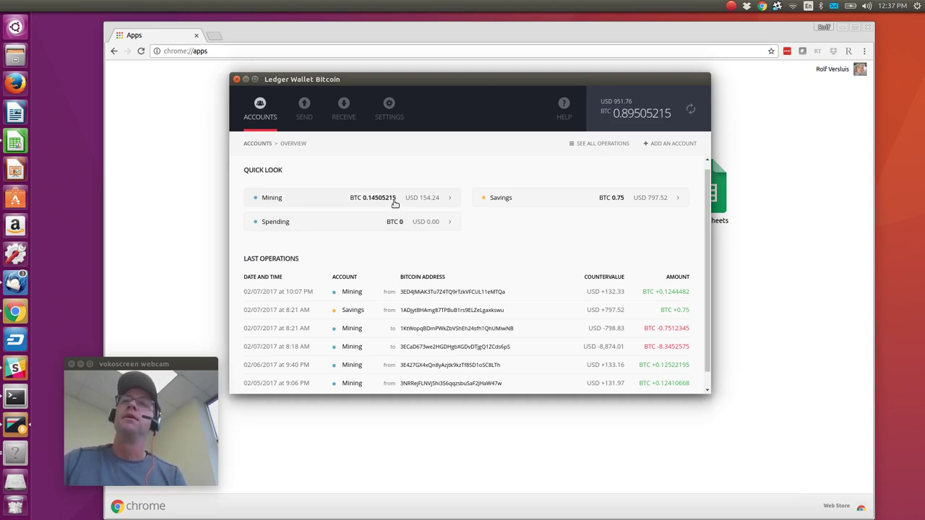
Step: Open the Spending account and copy its receiving address to the clipboard
left_click(388, 222)
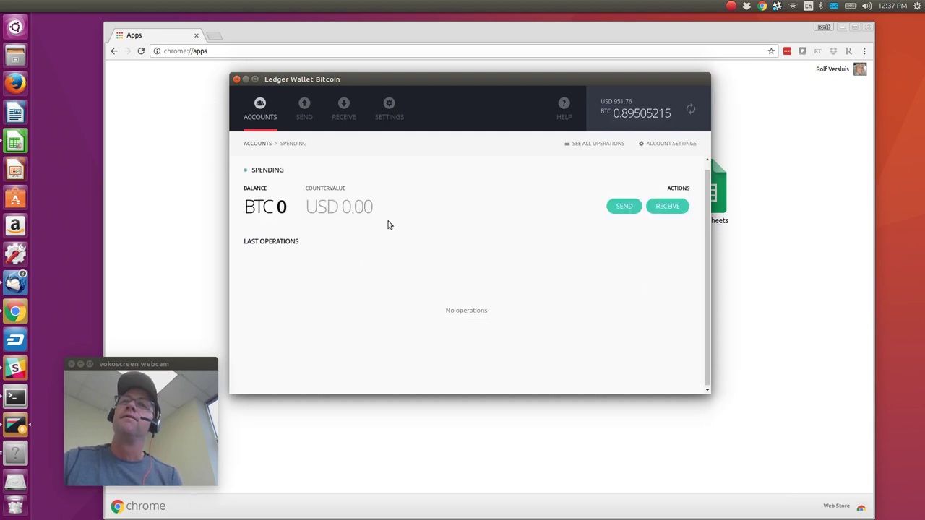
left_click(670, 210)
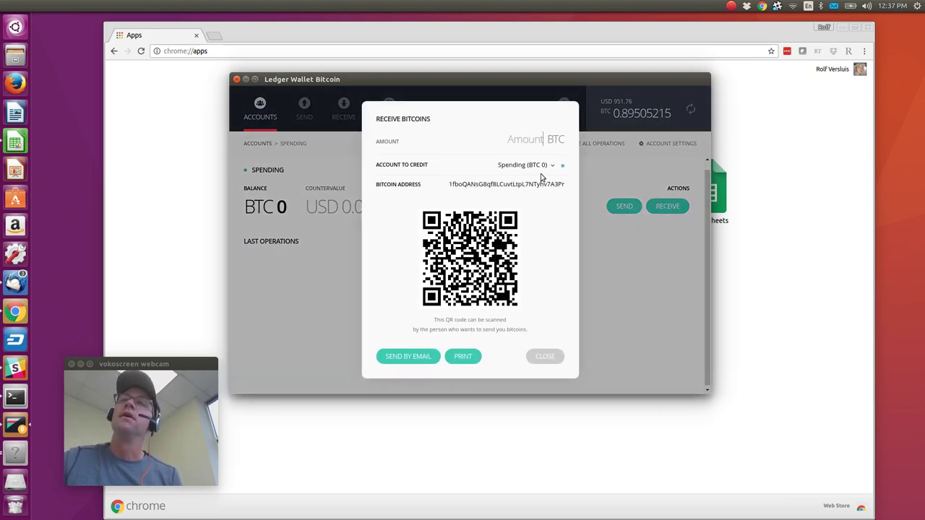
double_click(498, 187)
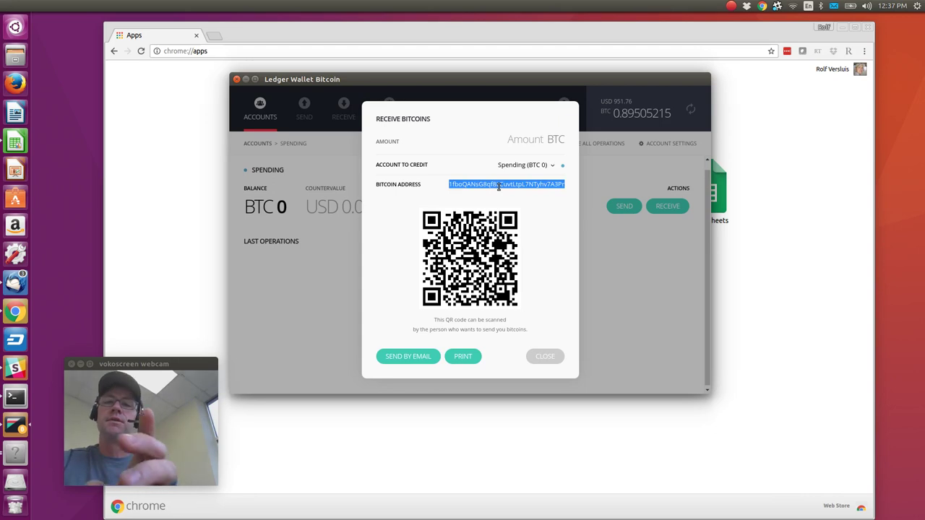
right_click(499, 187)
left_click(511, 202)
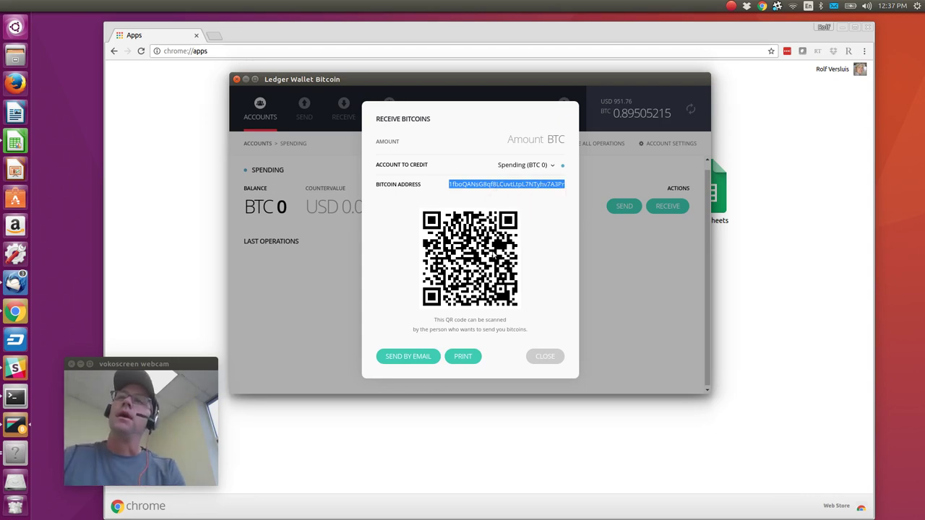
left_click(546, 356)
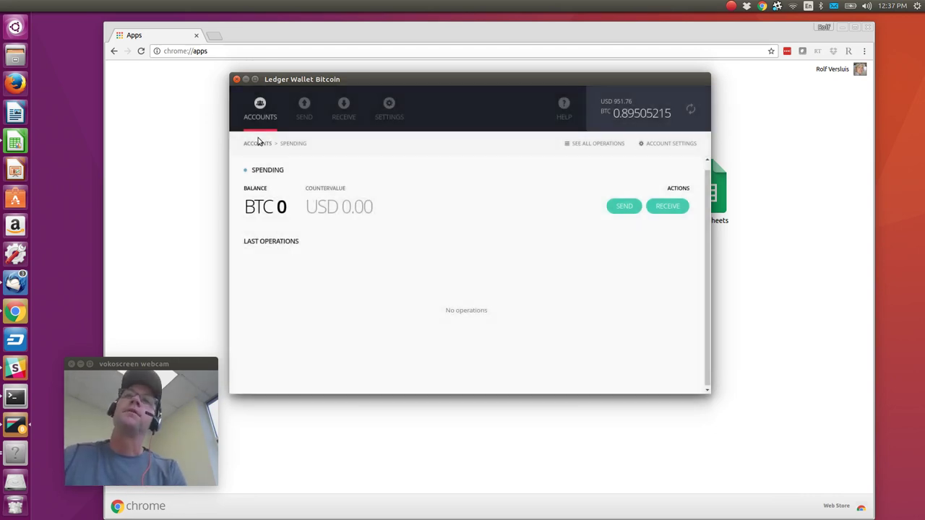
Step: Send 0.14 BTC from the Mining account to the pasted Spending receiving address
left_click(256, 145)
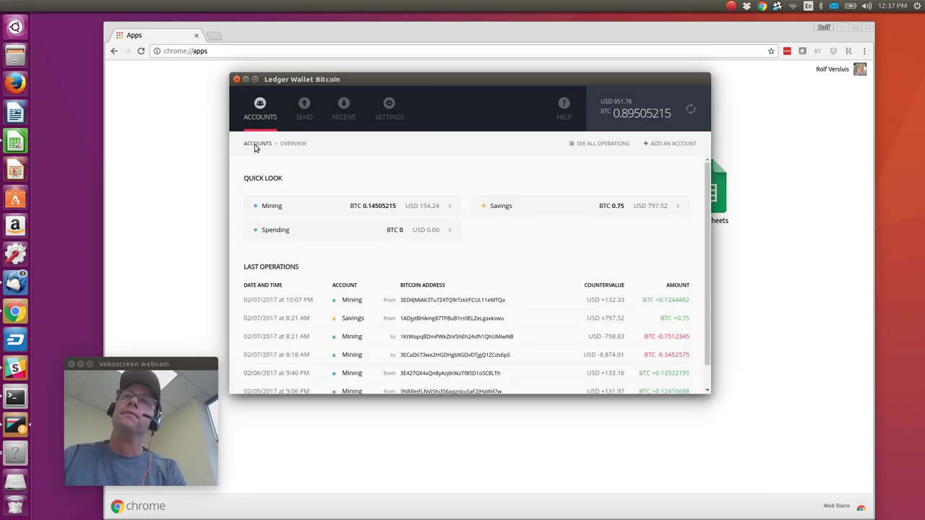
left_click(282, 206)
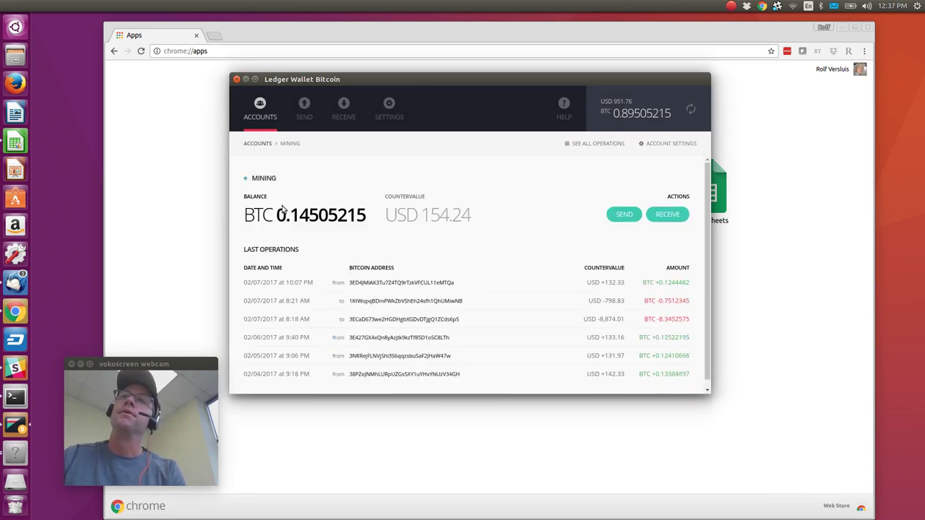
left_click(620, 215)
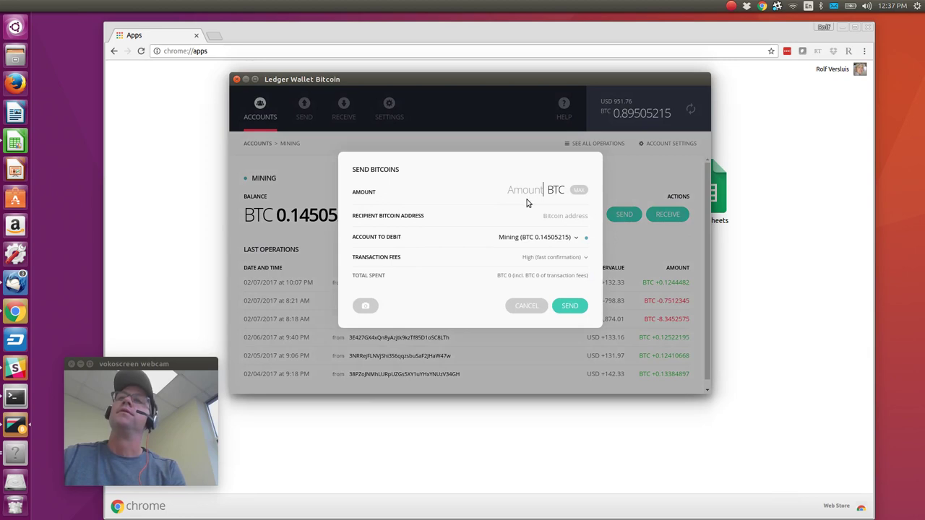
left_click(538, 214)
right_click(537, 214)
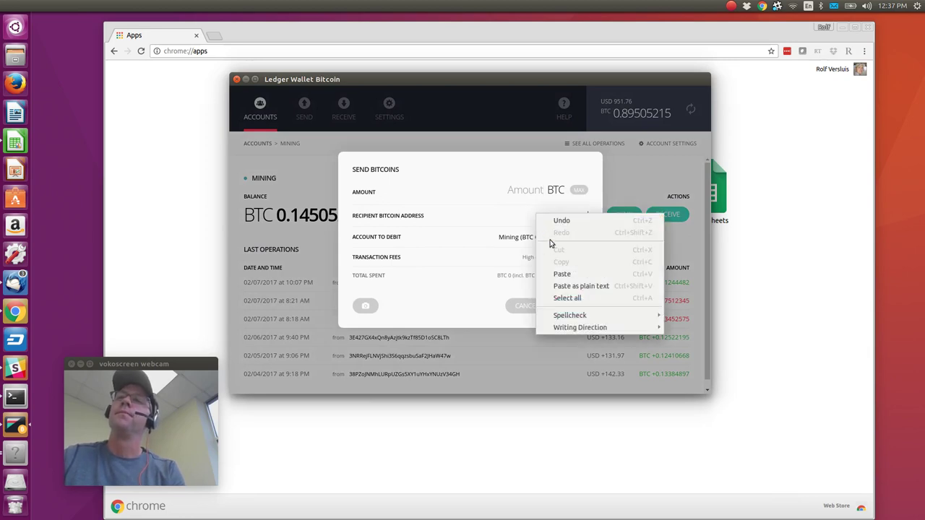
left_click(562, 274)
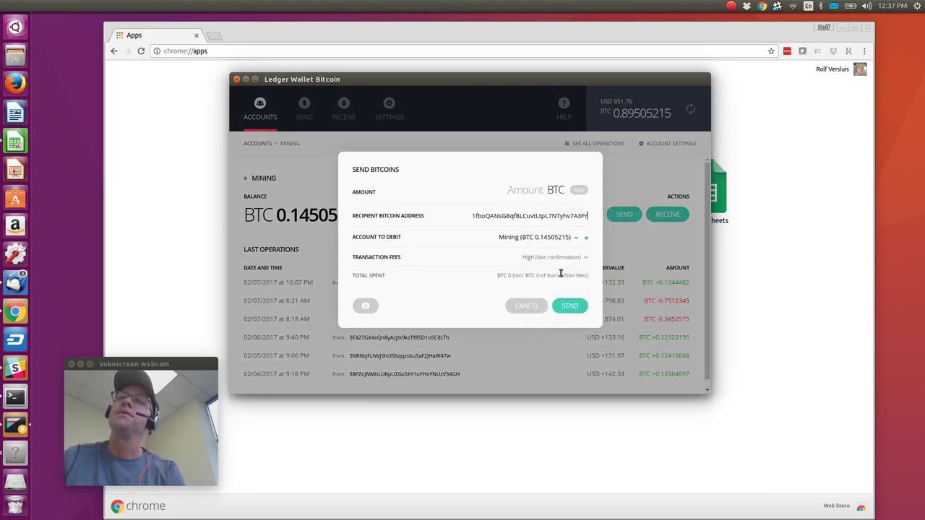
left_click(540, 190)
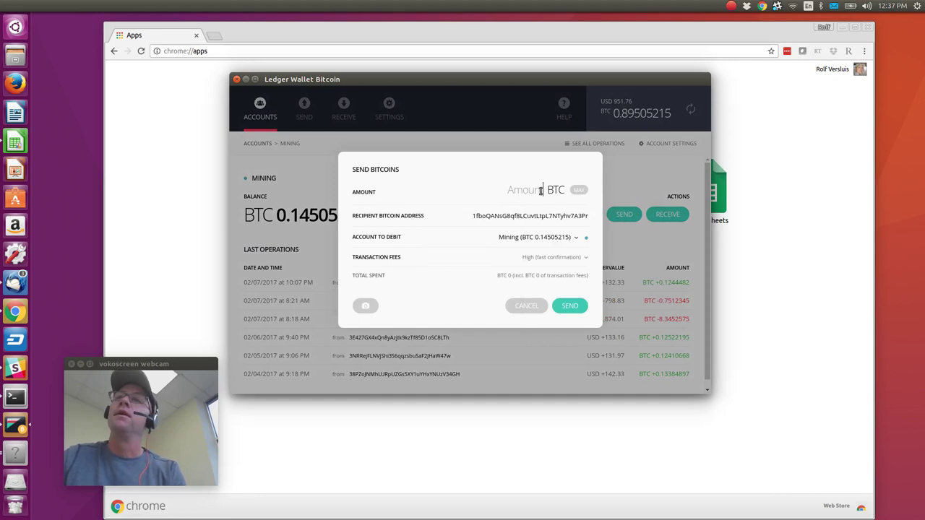
type("0.14")
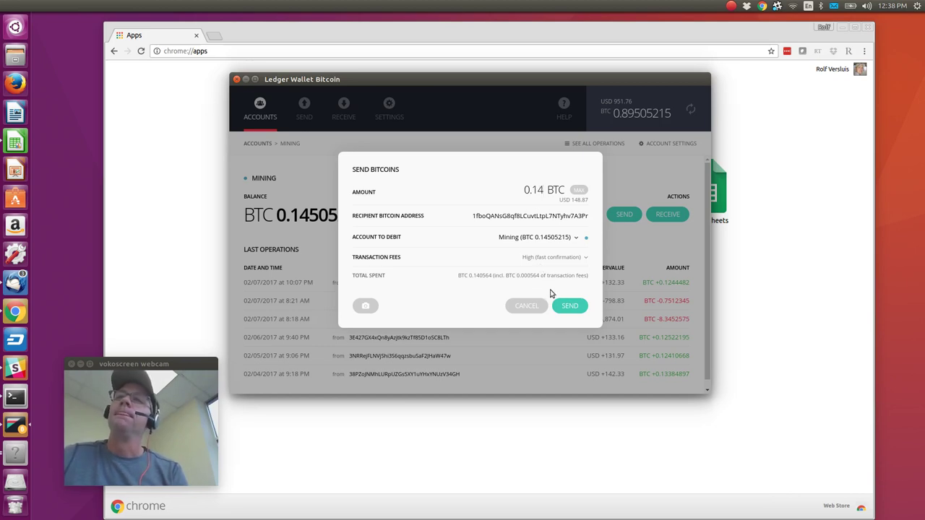
left_click(566, 308)
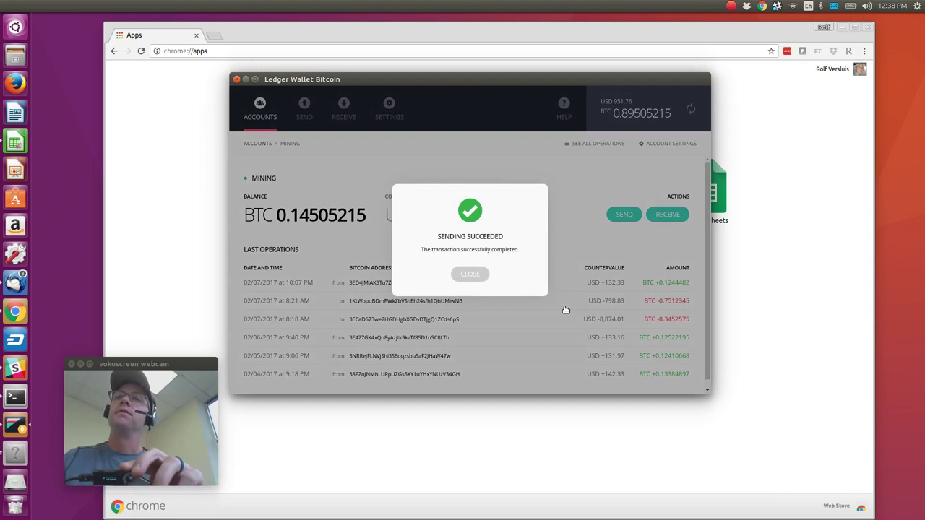
Step: Close the success dialog, return to the overview, and bring vokoscreen in front of Chrome
left_click(474, 274)
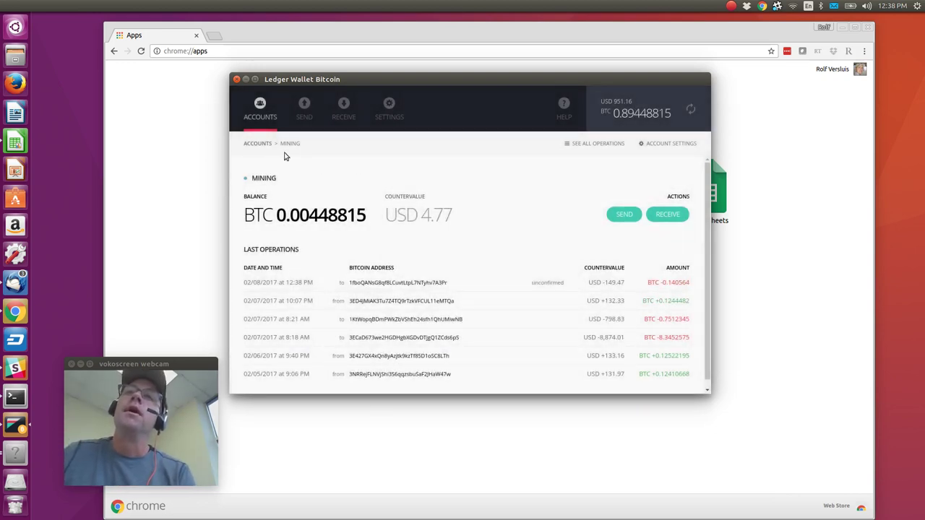
left_click(258, 144)
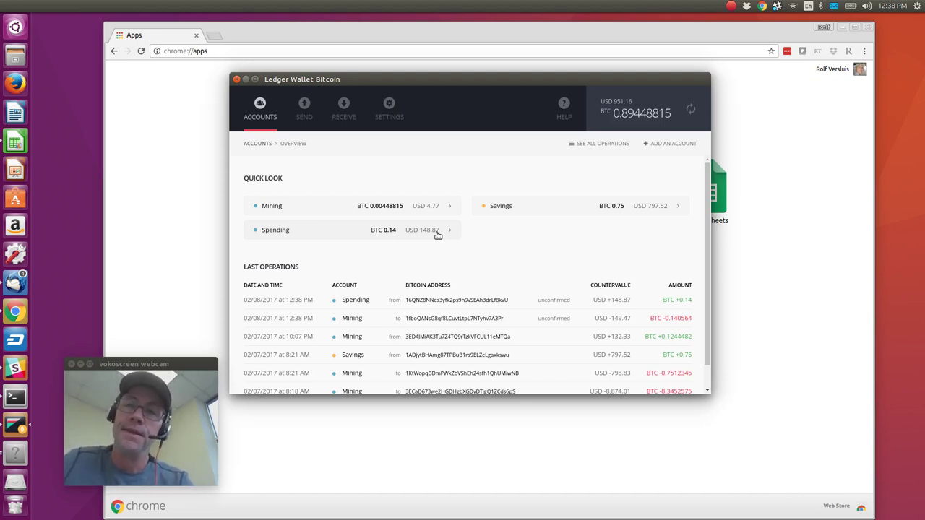
left_click(738, 33)
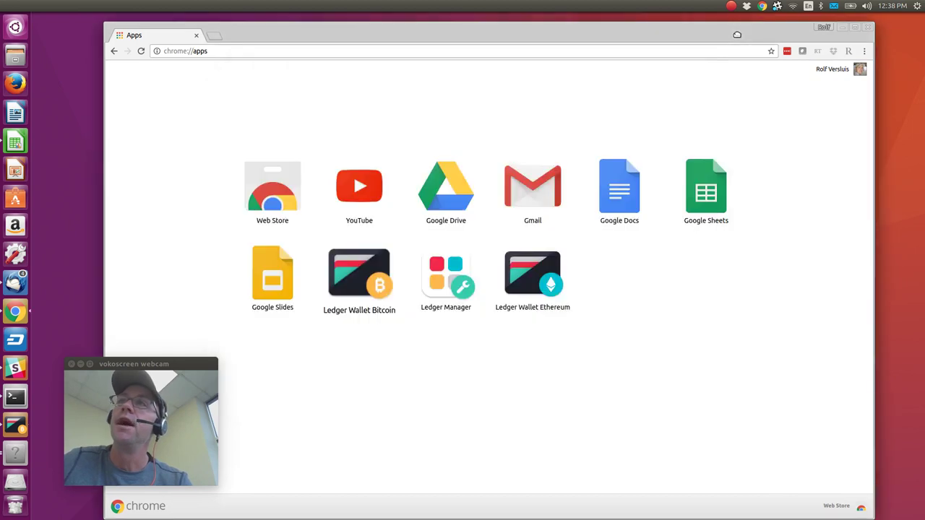
left_click_drag(738, 34, 887, 102)
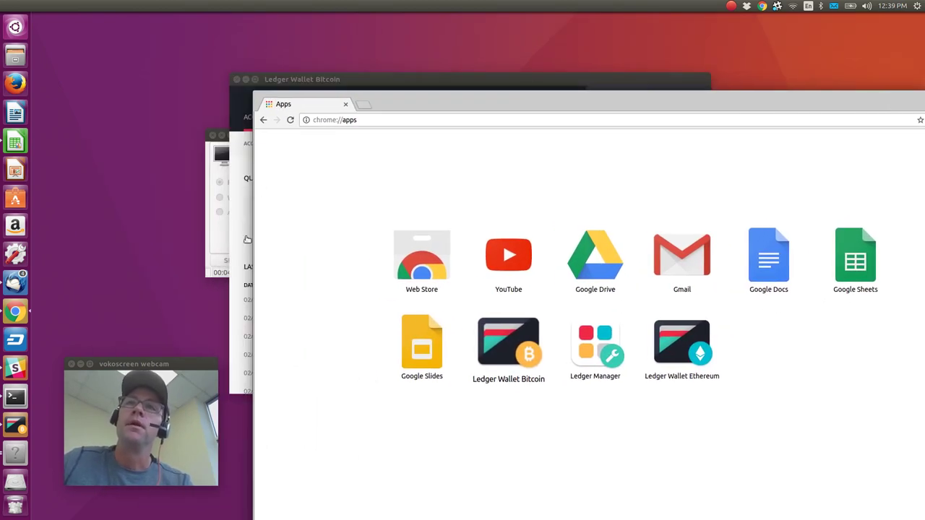
left_click(223, 256)
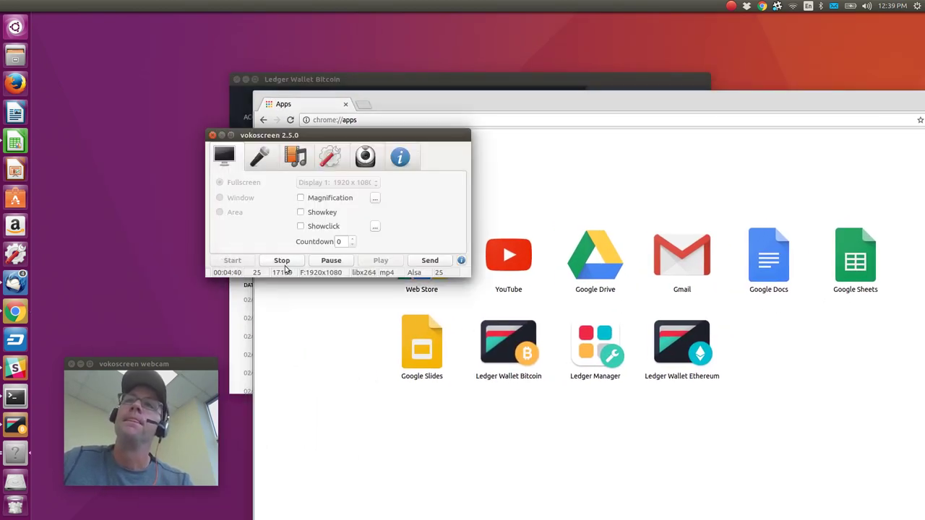